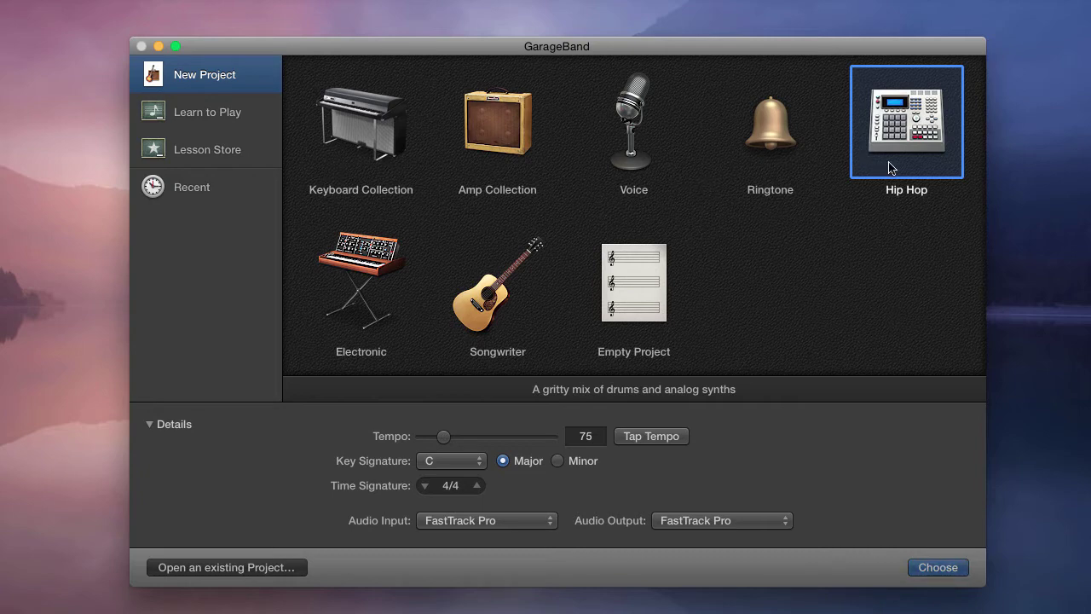
Preview the Keyboard Collection, Amp Collection and Voice templates, then choose Electronic.
left_click(349, 150)
left_click(489, 137)
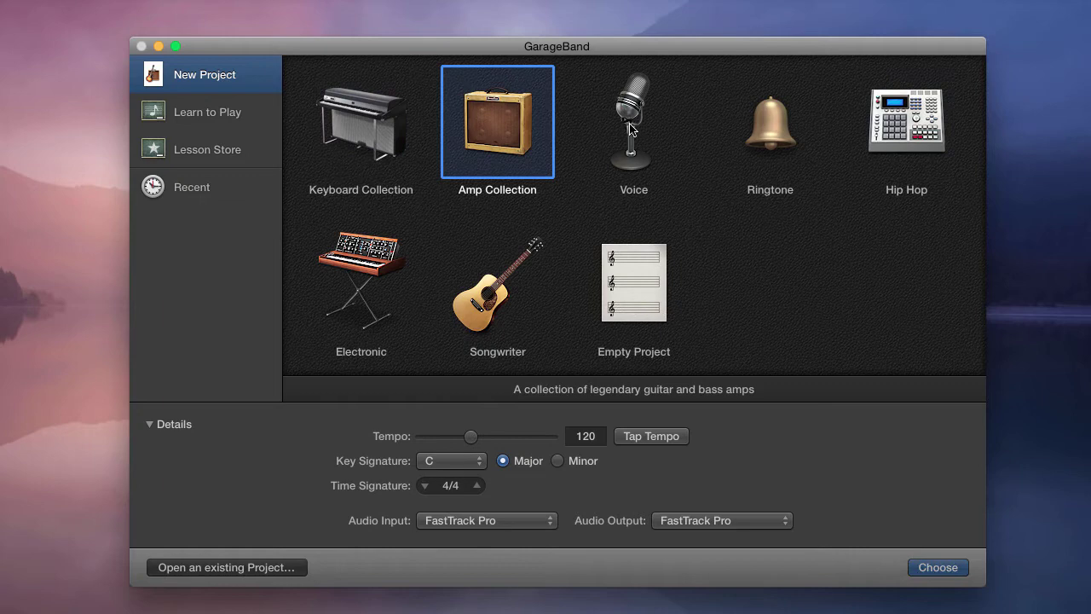
left_click(637, 131)
left_click(376, 277)
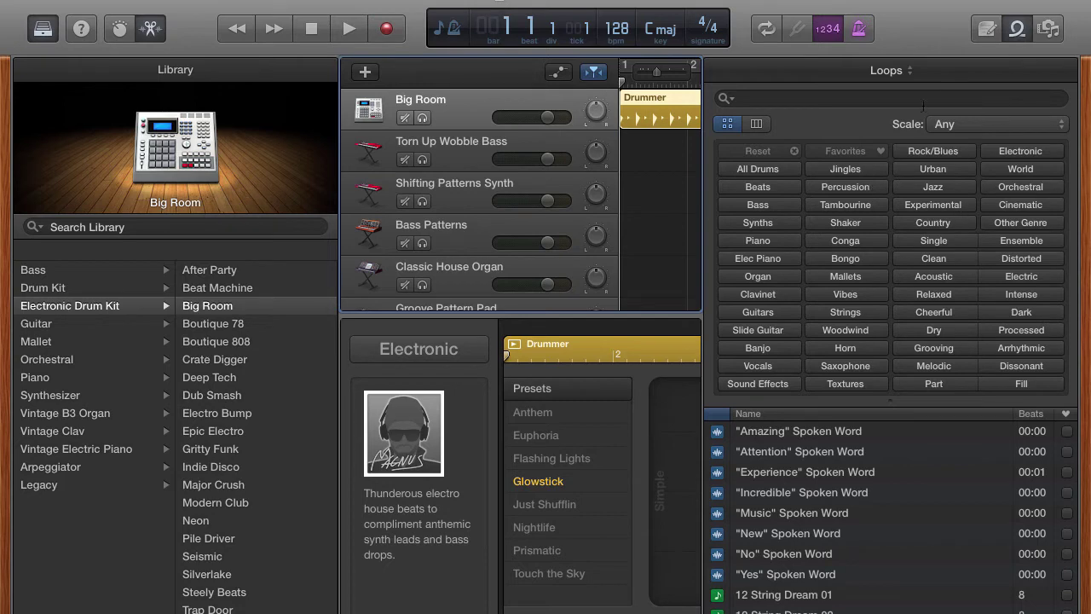
Hide the loop browser.
left_click(1017, 31)
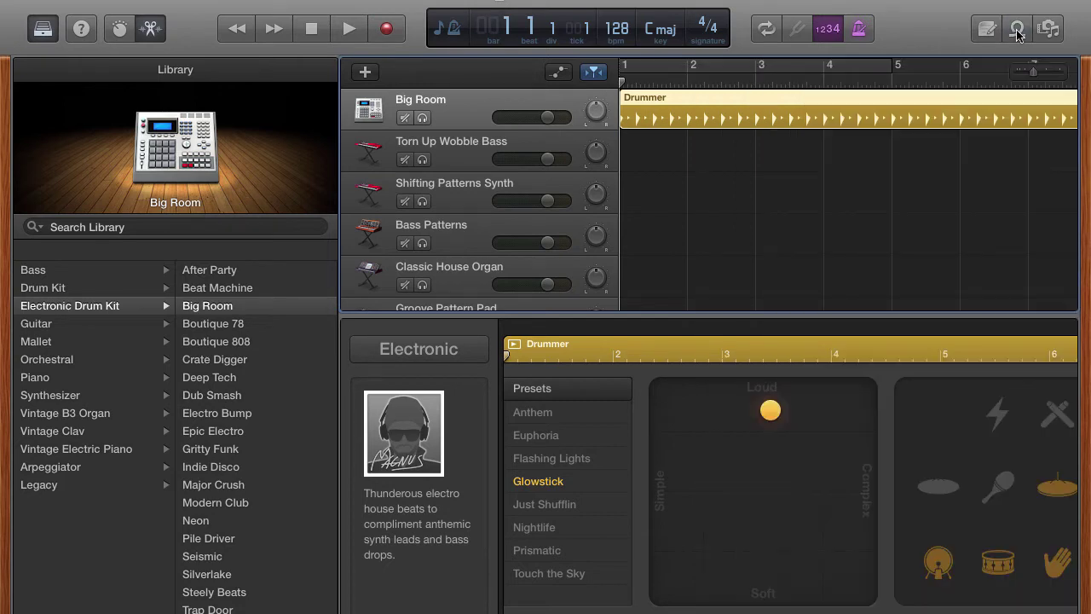
left_click(1017, 30)
left_click(1017, 30)
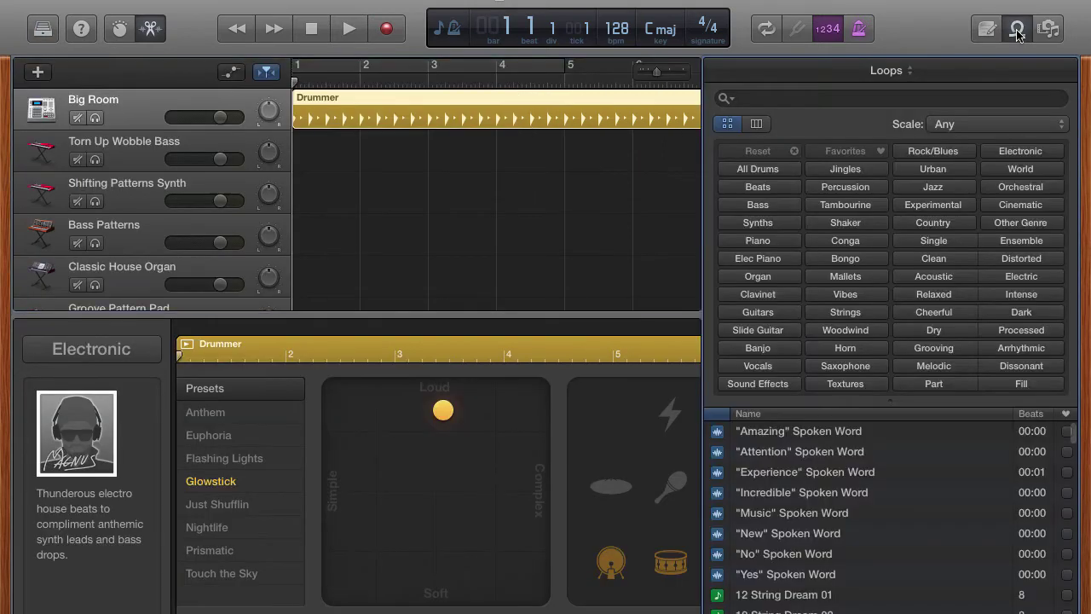
left_click(1017, 30)
left_click(1017, 31)
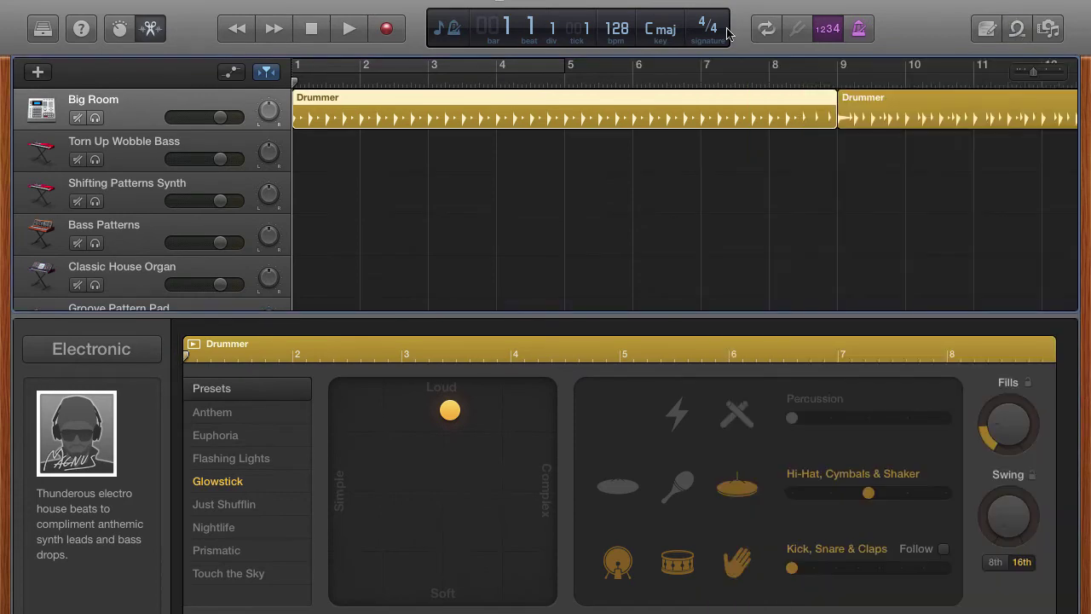
Close the Drummer editor and leave the instrument library hidden.
left_click(157, 30)
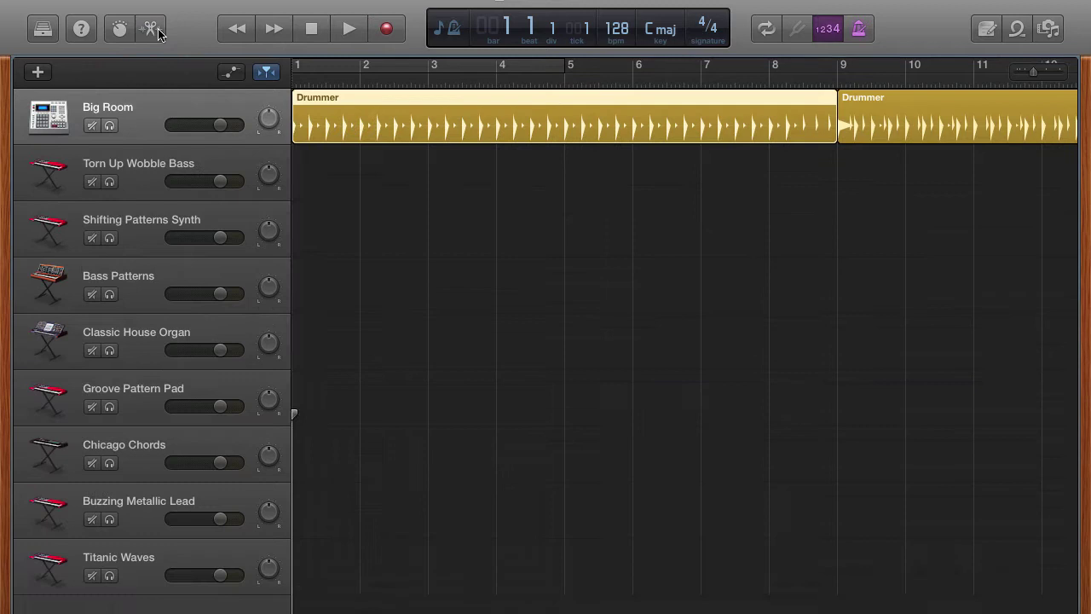
left_click(42, 30)
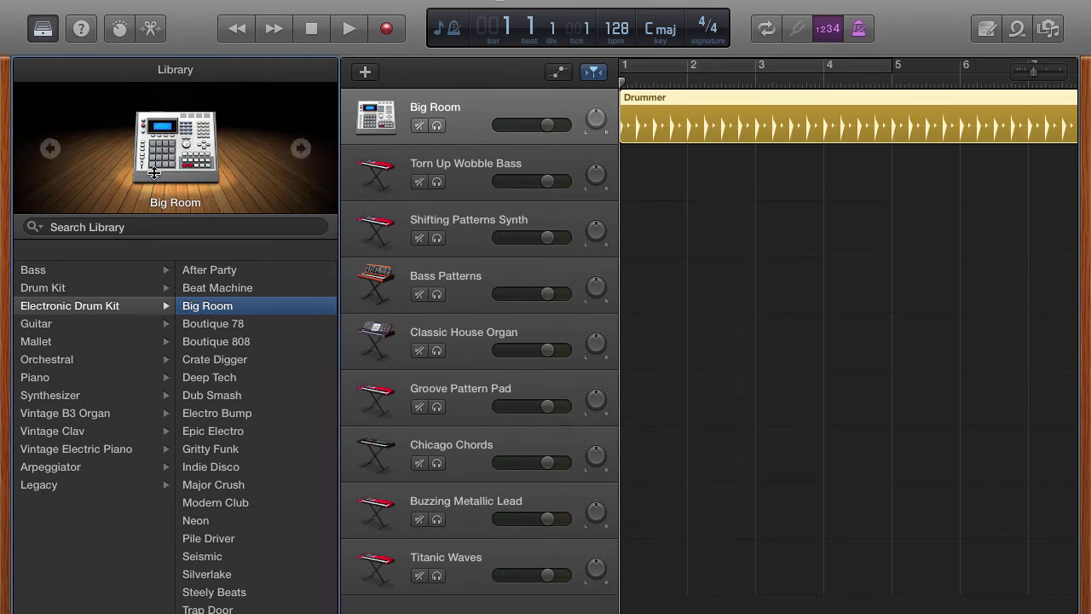
left_click(44, 31)
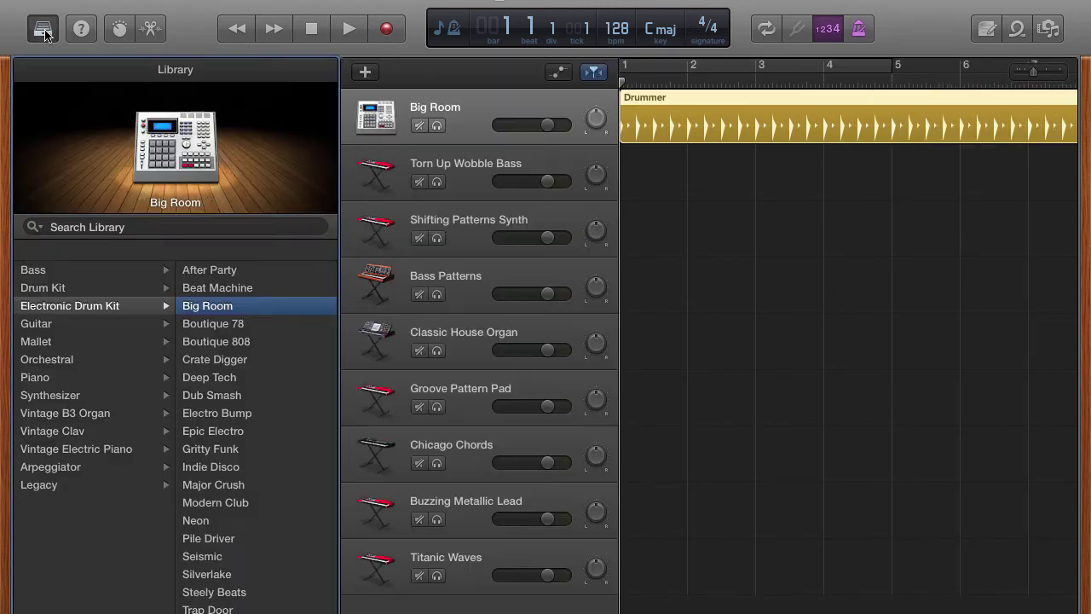
left_click(45, 32)
left_click(44, 31)
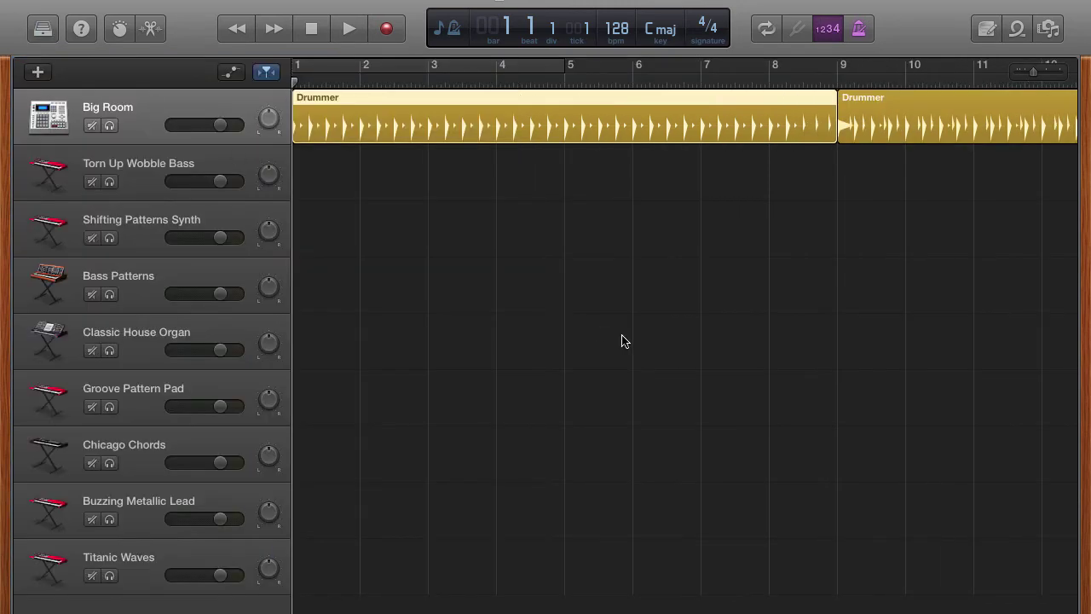
Delete the Big Room drummer track and confirm removing its regions.
left_click(144, 126)
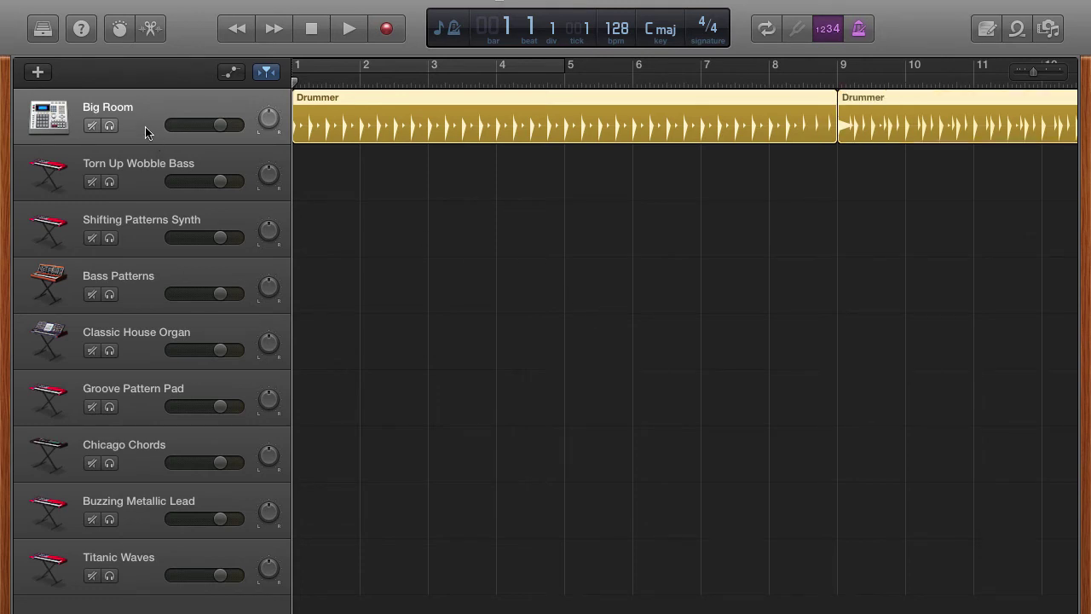
right_click(145, 126)
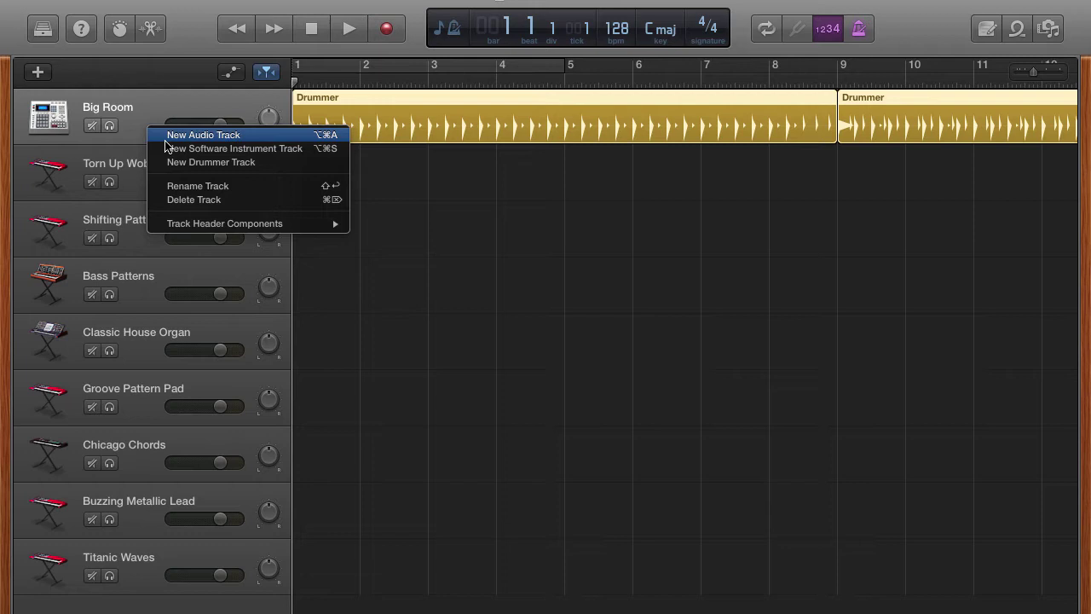
left_click(192, 200)
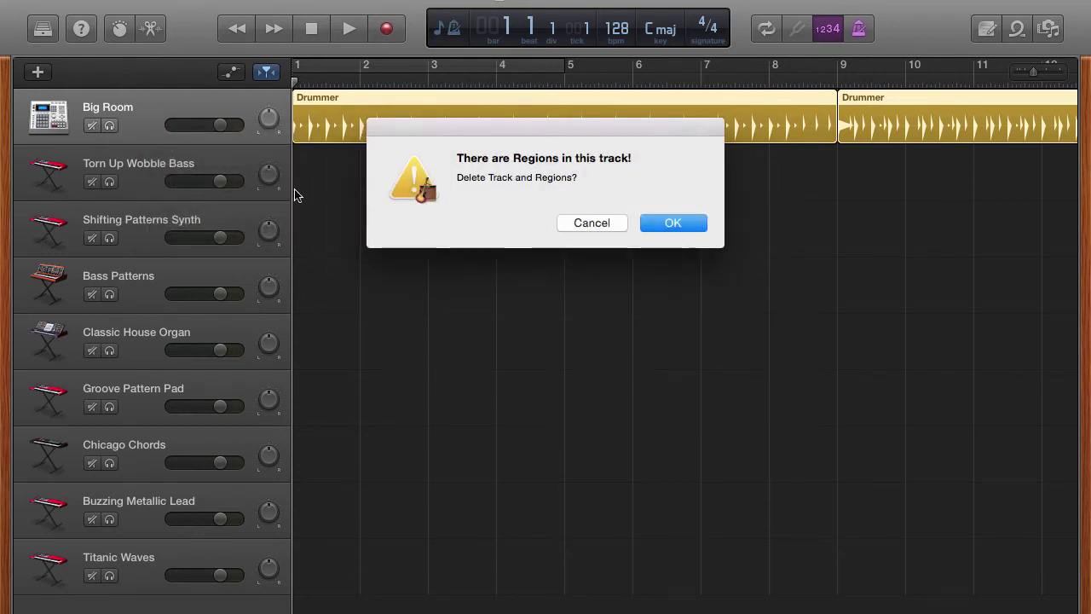
left_click(675, 223)
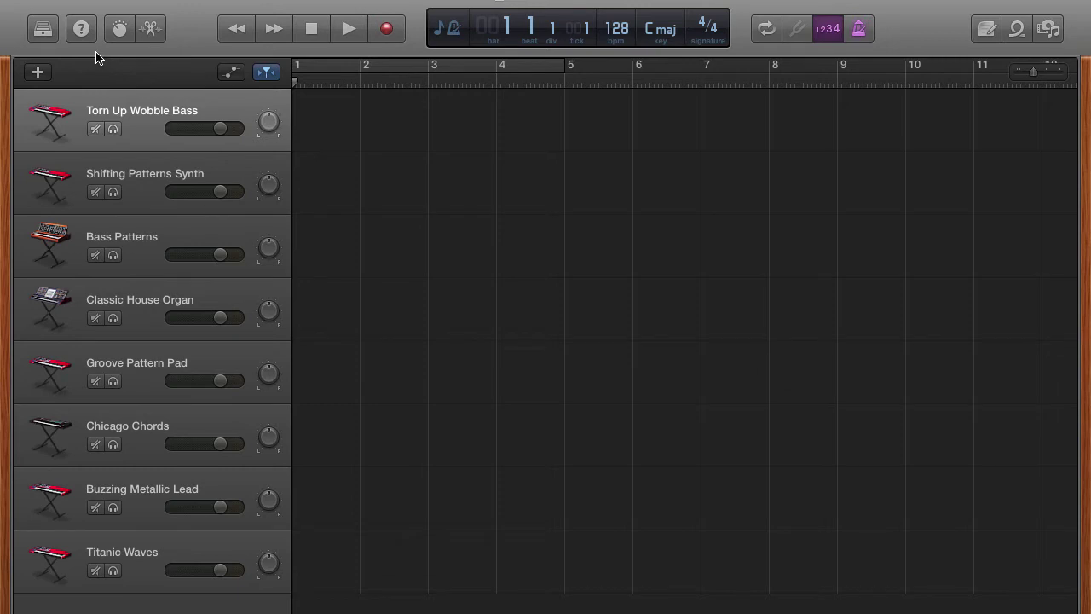
Toggle Quick Help on and off, then show the library with the Torn Up Wobble Bass patch.
left_click(83, 32)
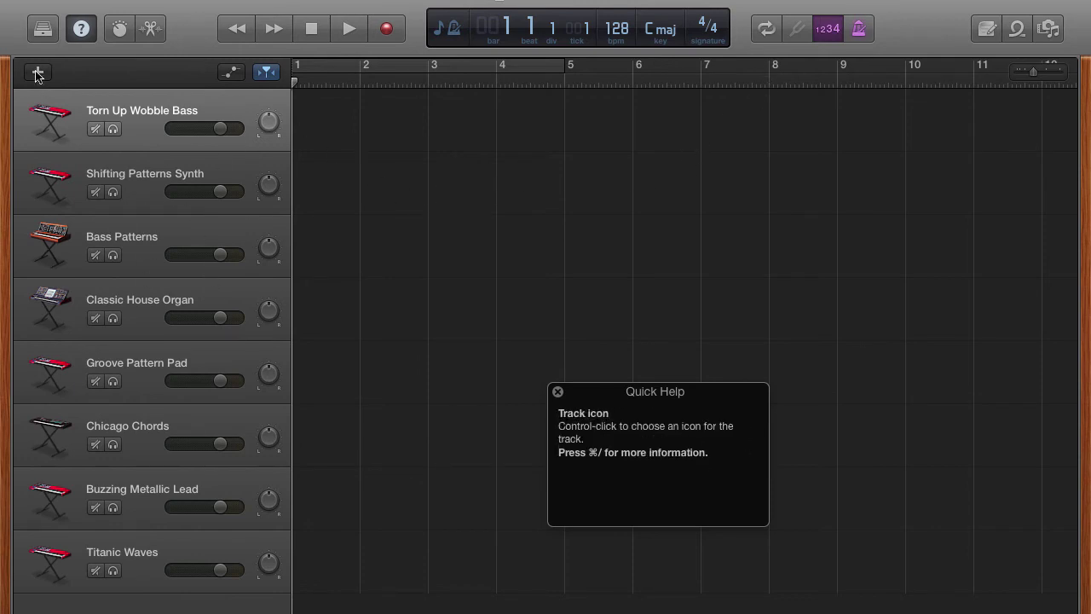
left_click(82, 31)
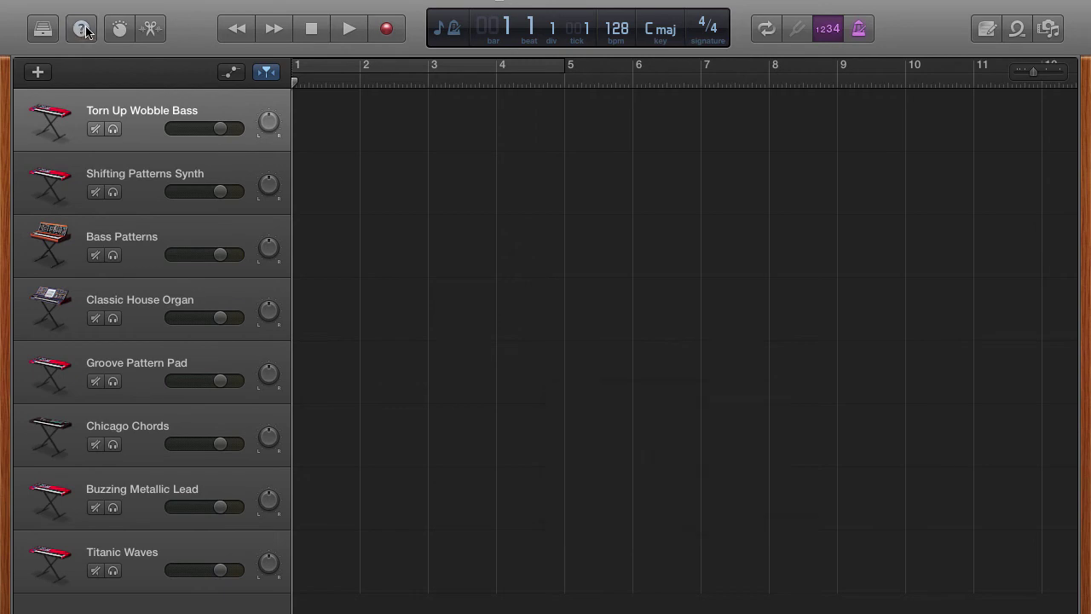
left_click(43, 31)
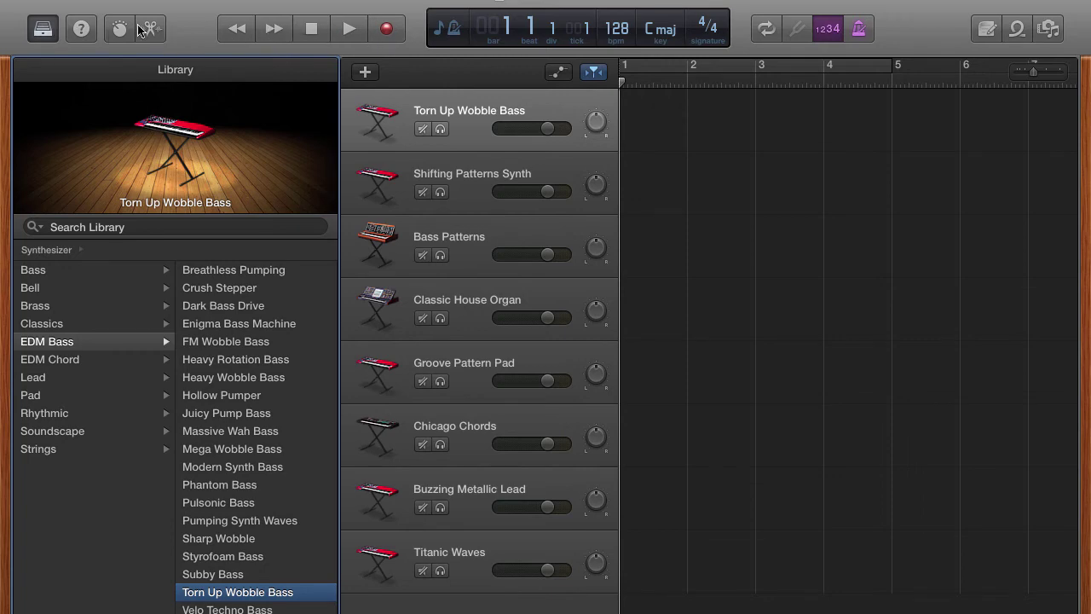
Hide the instrument library, then bring up Smart Controls and the Torn Up Wobble Bass piano roll.
left_click(41, 31)
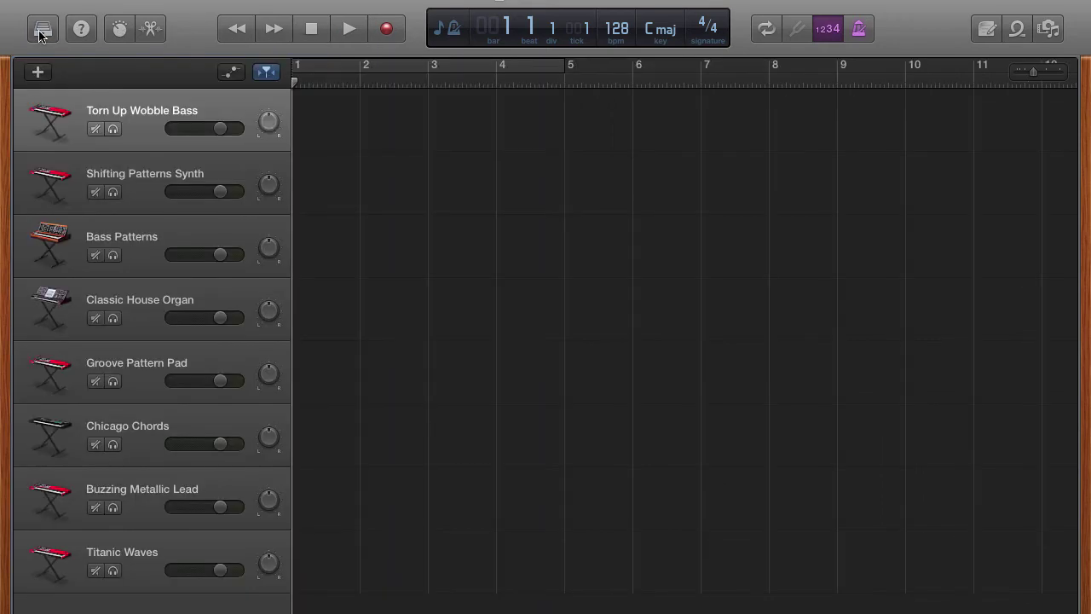
left_click(41, 32)
left_click(119, 31)
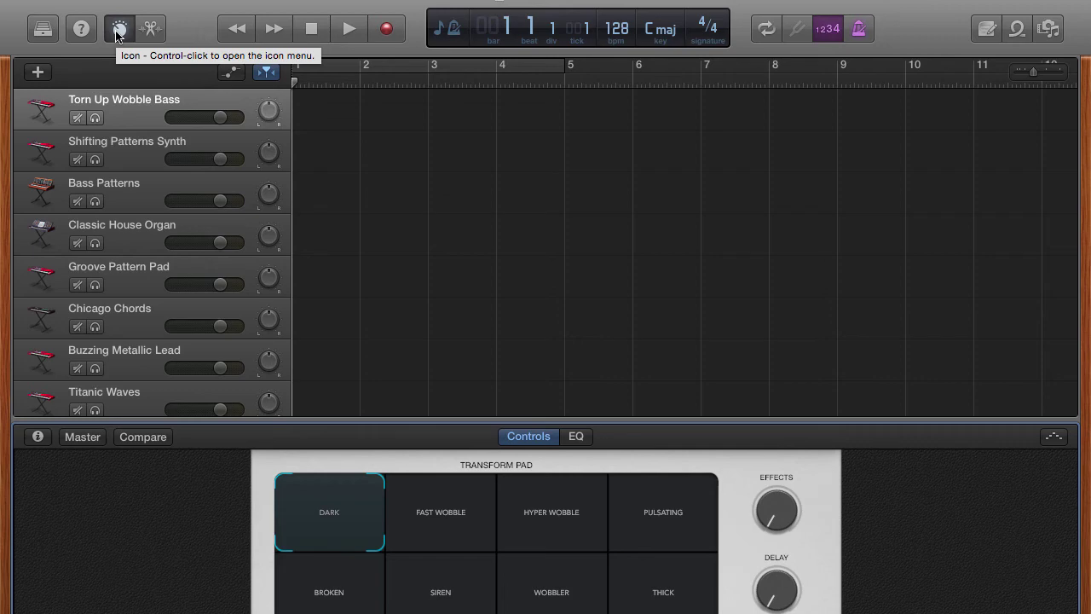
left_click(120, 31)
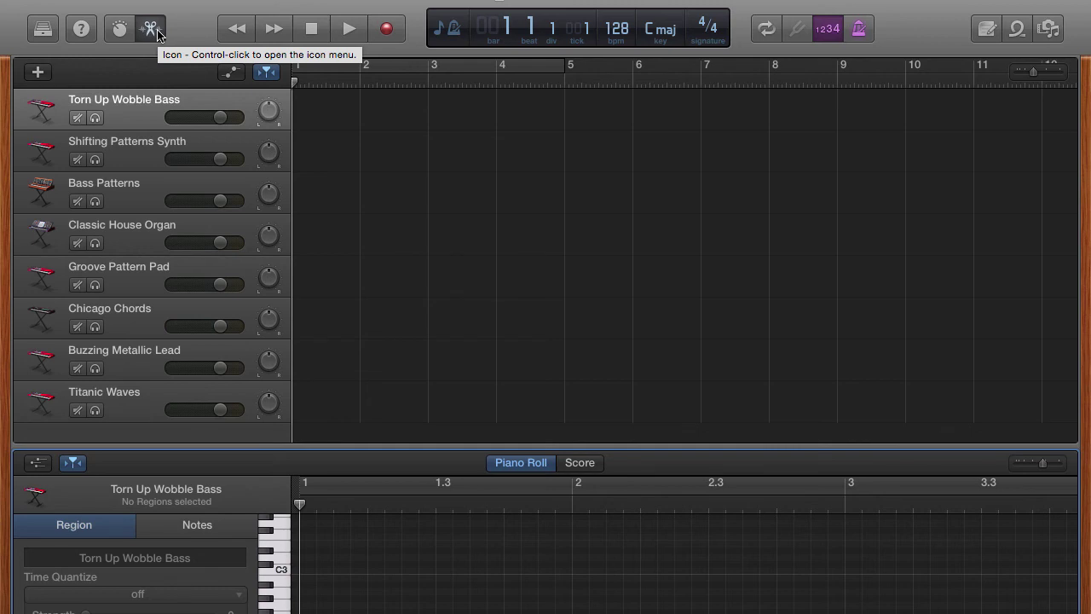
left_click(152, 29)
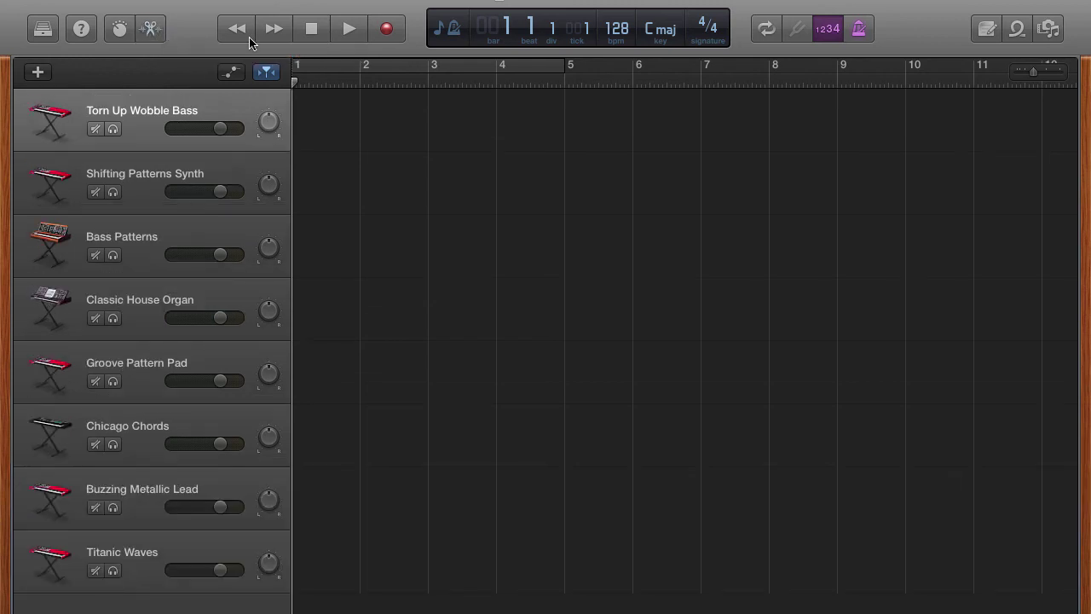
left_click(827, 29)
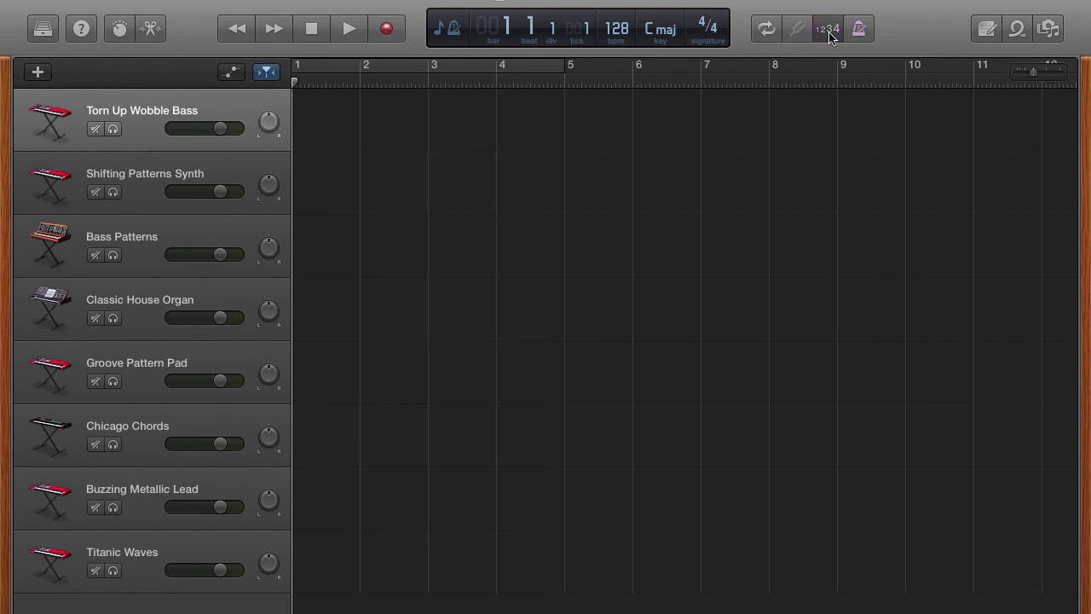
left_click(859, 30)
left_click(827, 31)
left_click(827, 32)
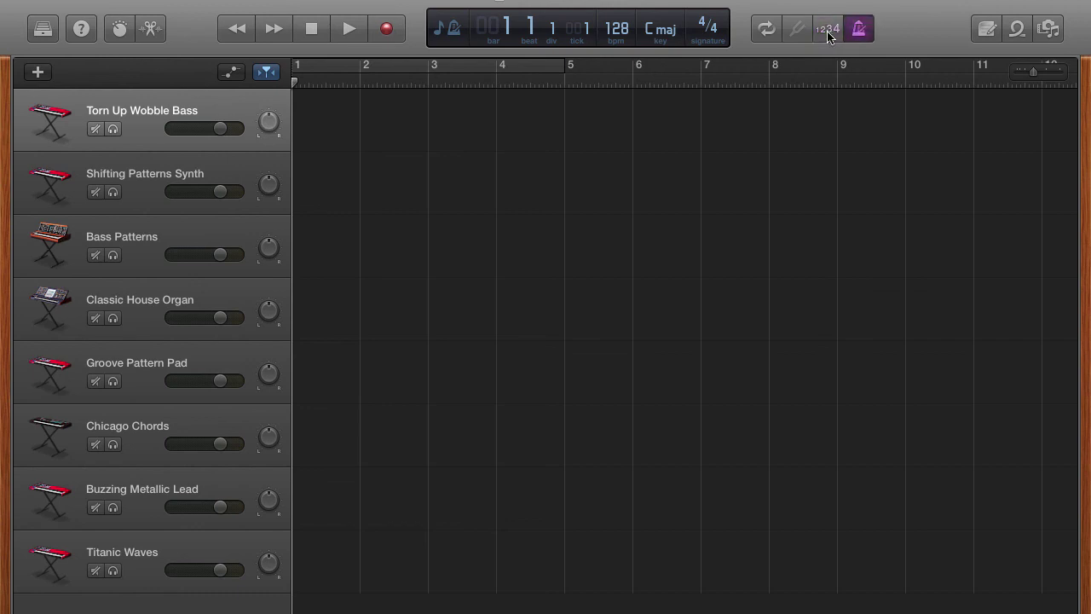
left_click(828, 34)
left_click(860, 34)
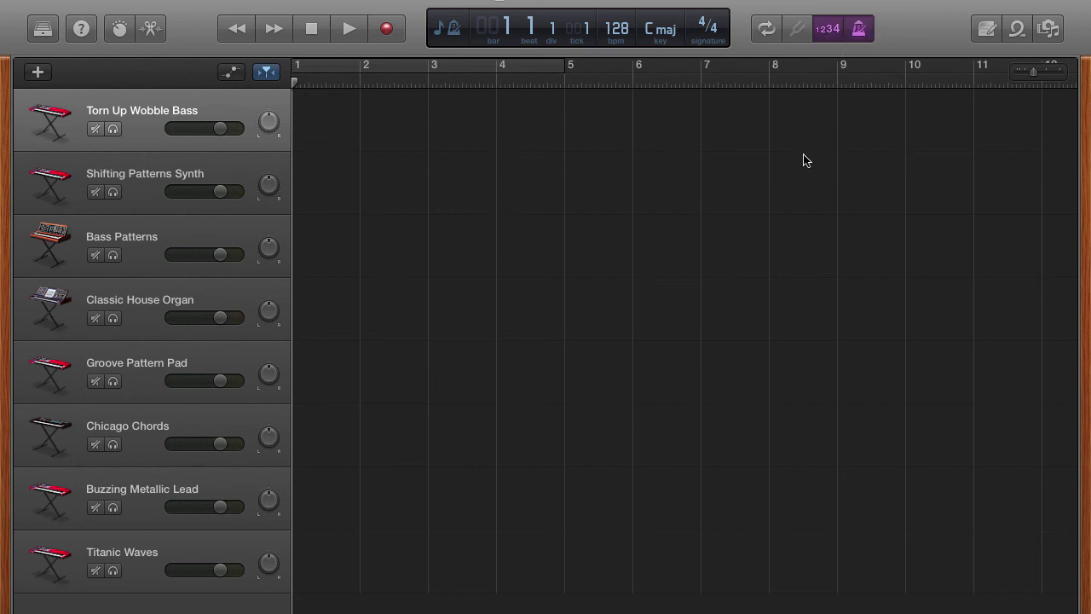
left_click(988, 30)
left_click(989, 30)
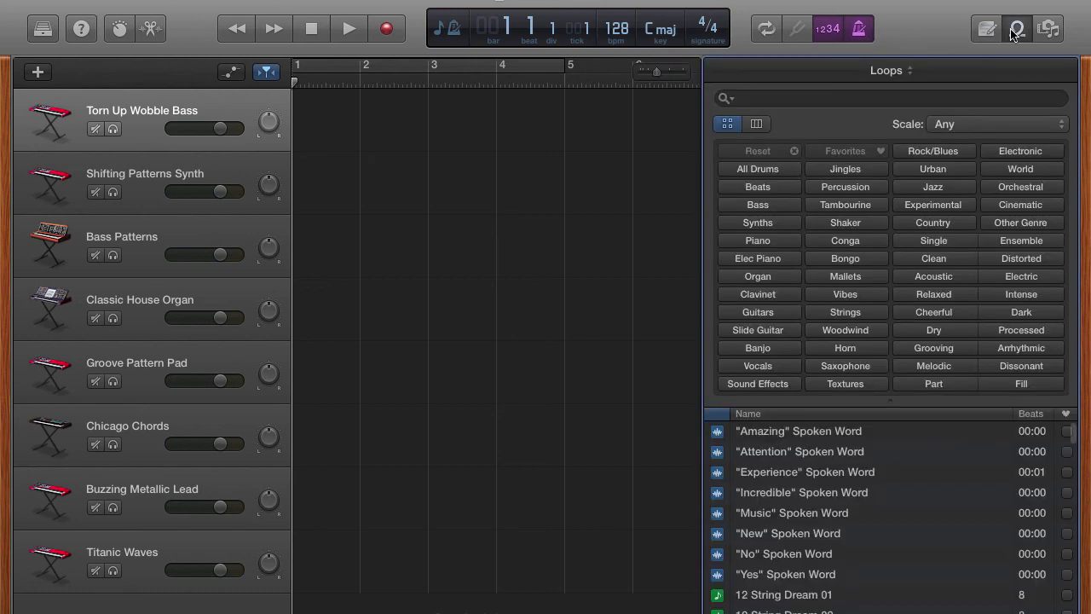
left_click(1017, 30)
left_click(1048, 30)
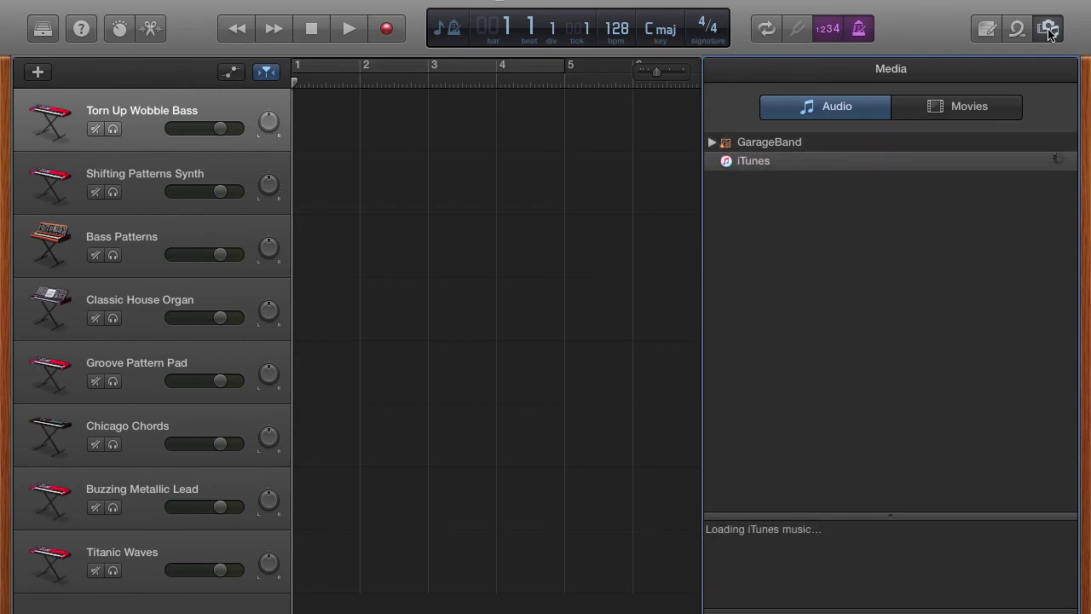
left_click(1049, 30)
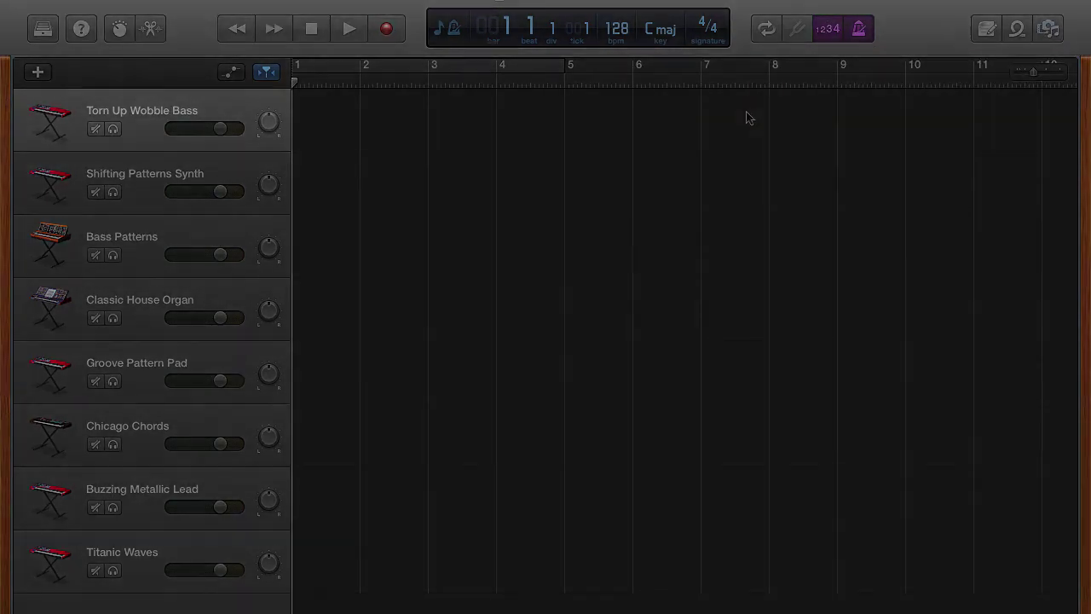